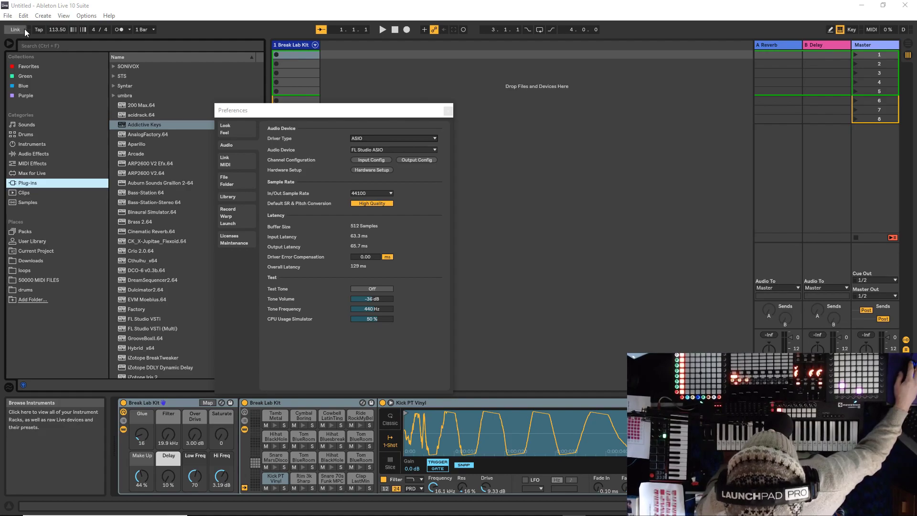
Step: Confirm Ableton's audio preferences keep ASIO as driver type and FL Studio ASIO as device
click(9, 18)
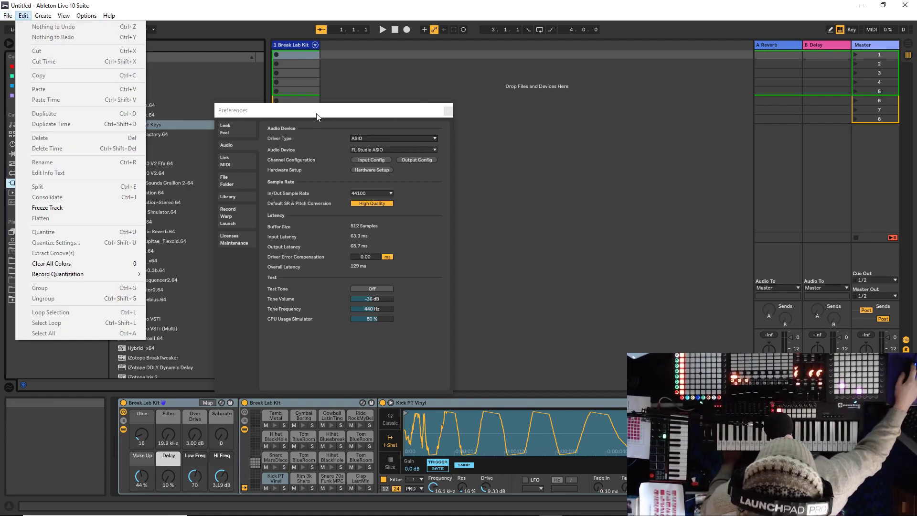
click(317, 116)
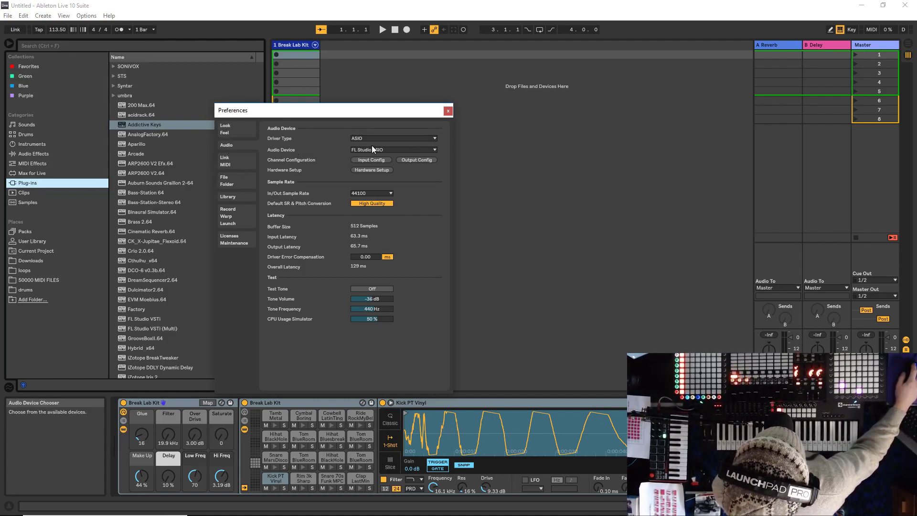
click(422, 136)
click(423, 137)
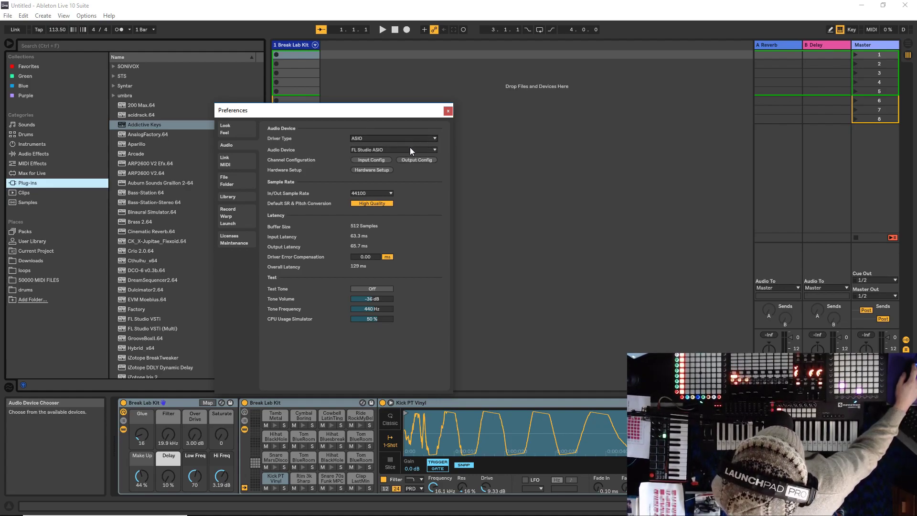
click(409, 150)
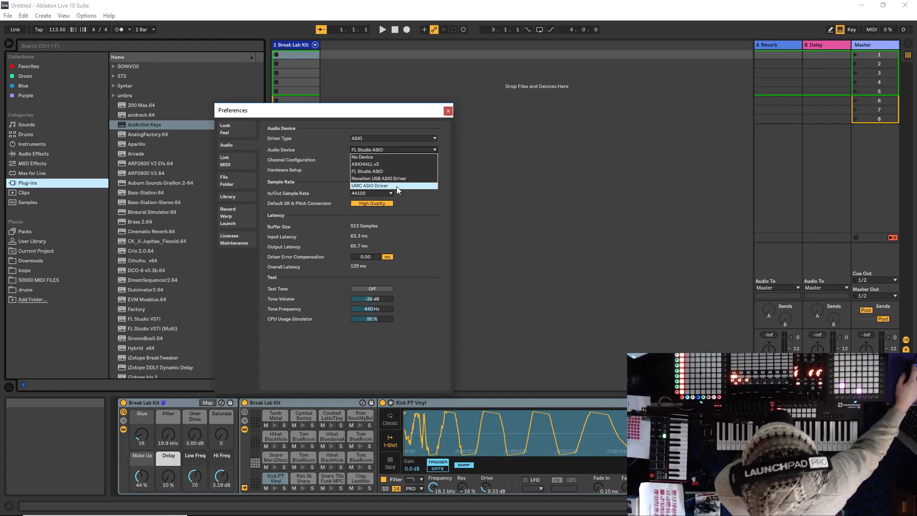
click(382, 149)
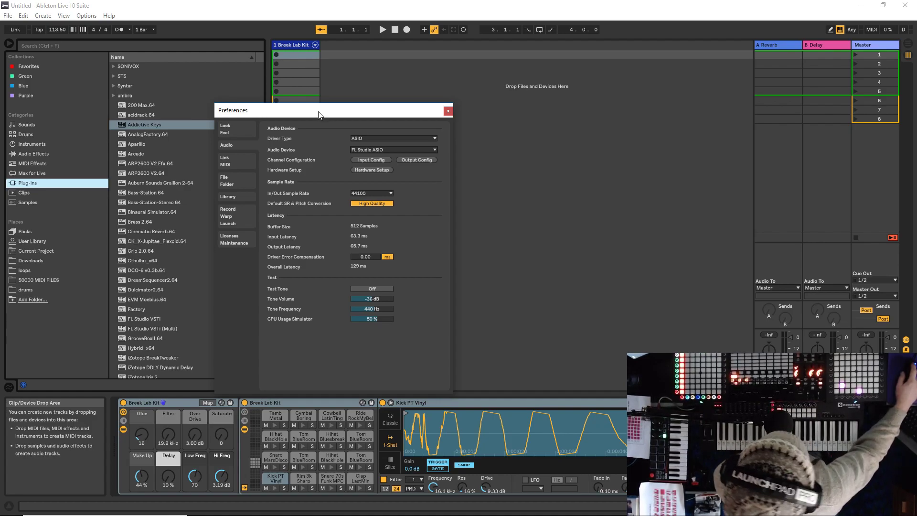
click(431, 139)
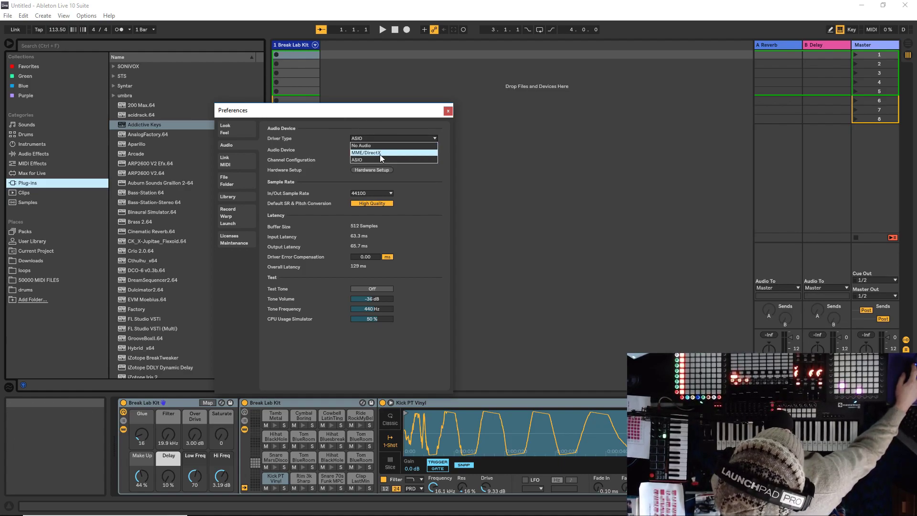
click(428, 137)
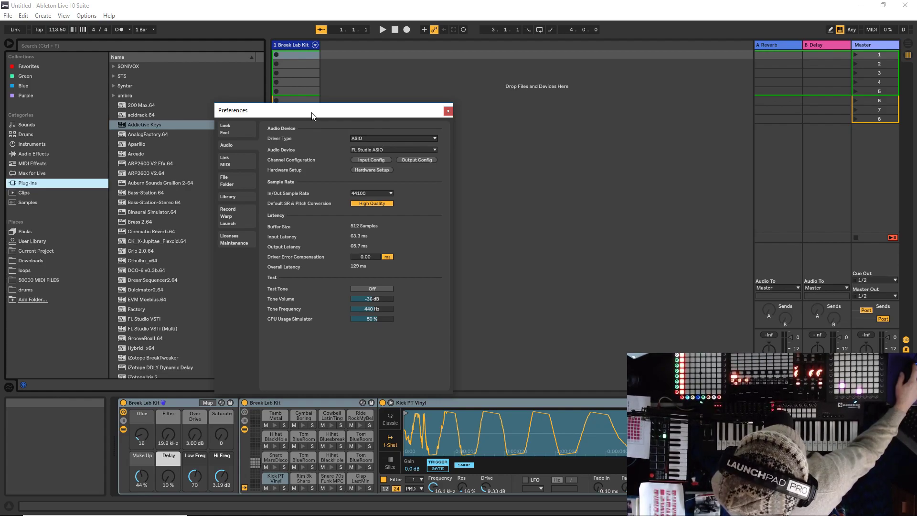
Step: Reposition the Ableton audio preferences window near the screen centre
drag(322, 114, 116, 49)
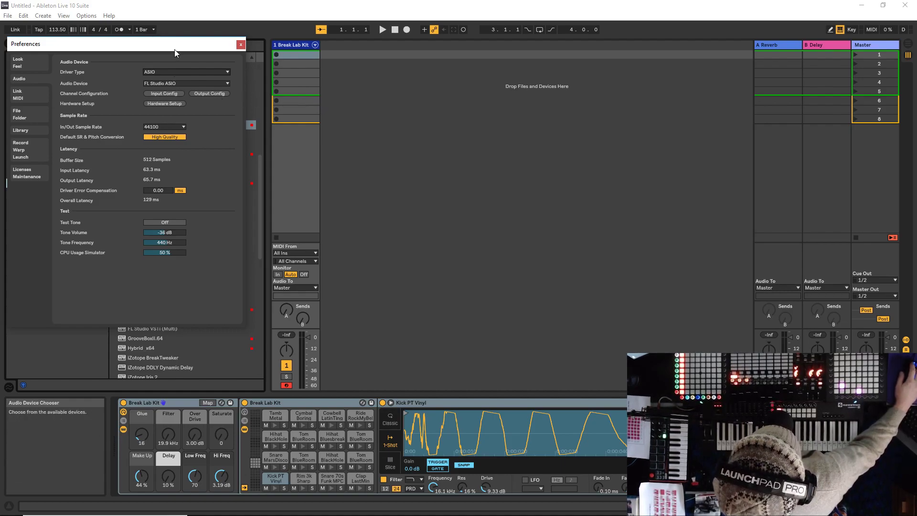
drag(174, 50, 345, 50)
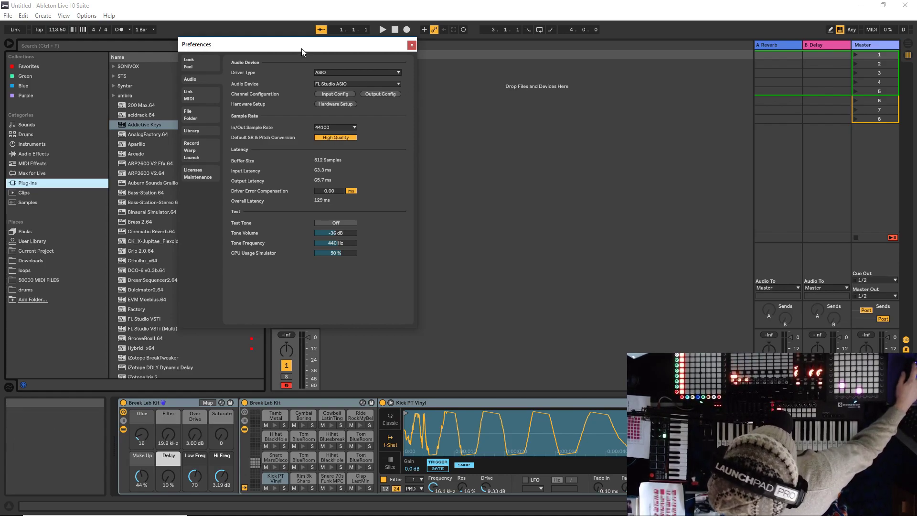
drag(302, 49, 310, 89)
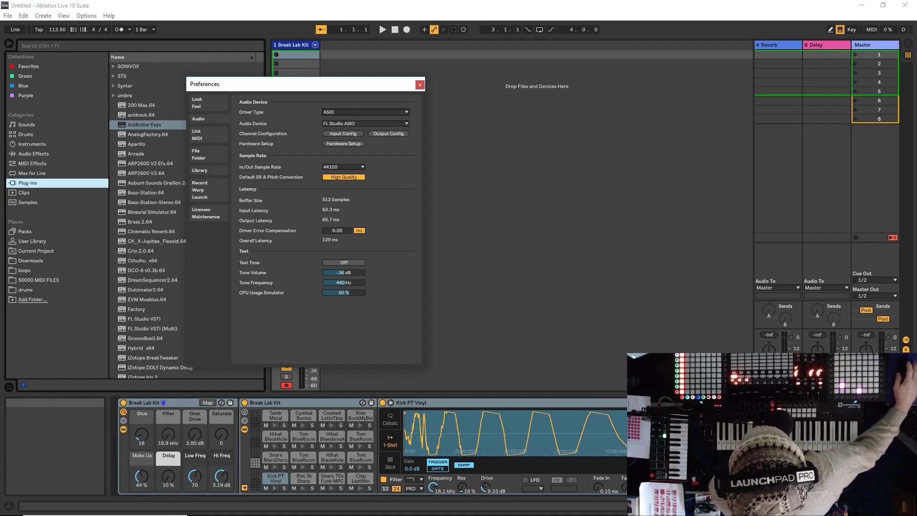
Step: Bring OBS Studio to the front, centre its window, and open Audio Input Capture 2's options
key(alt+Tab)
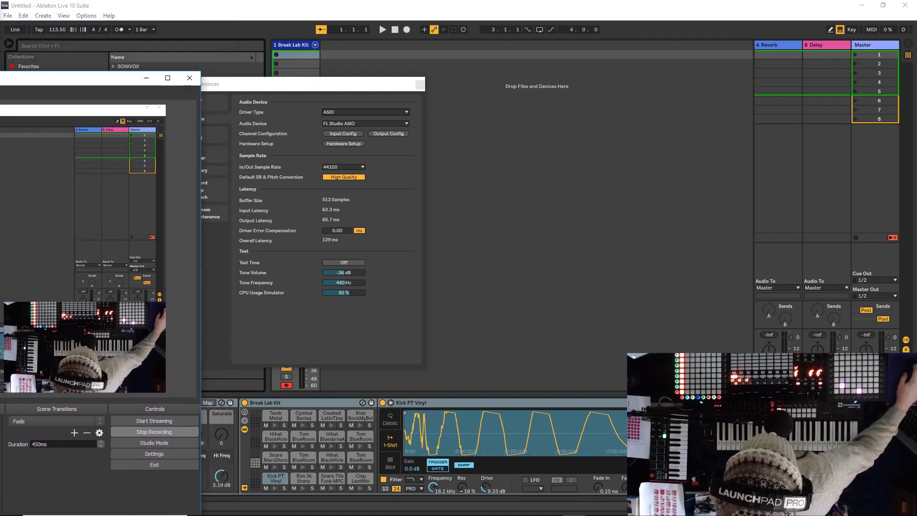
drag(5, 78, 400, 30)
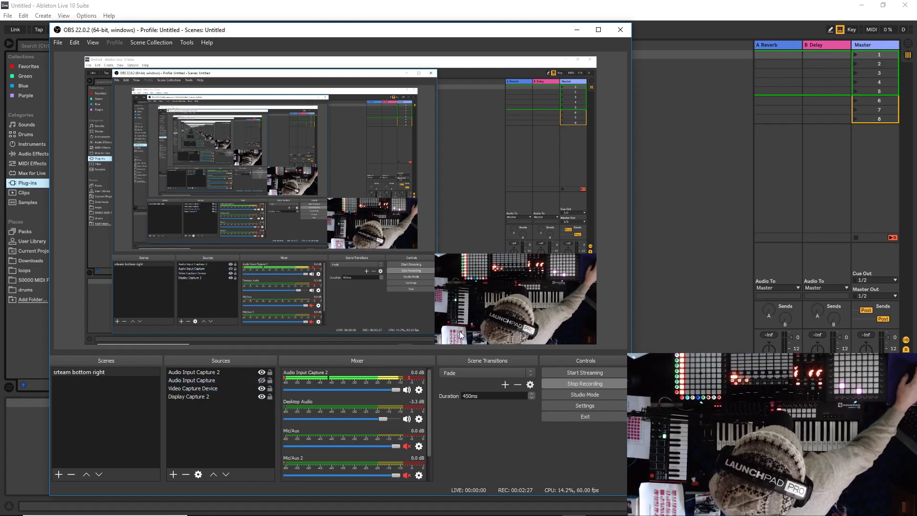
right_click(195, 371)
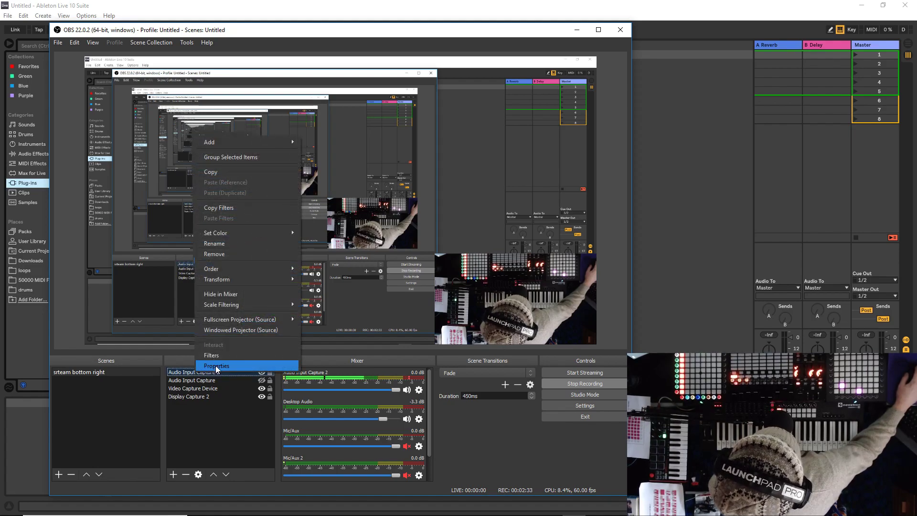
click(217, 365)
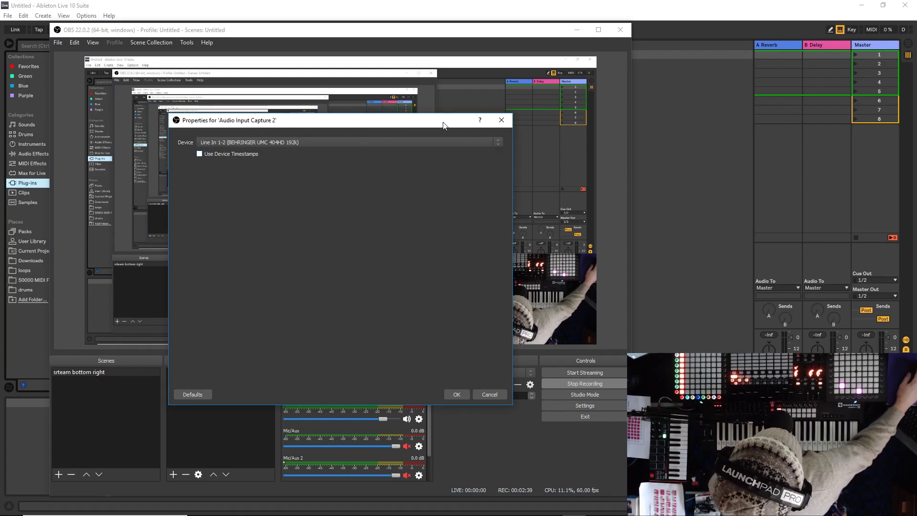
drag(443, 124, 402, 199)
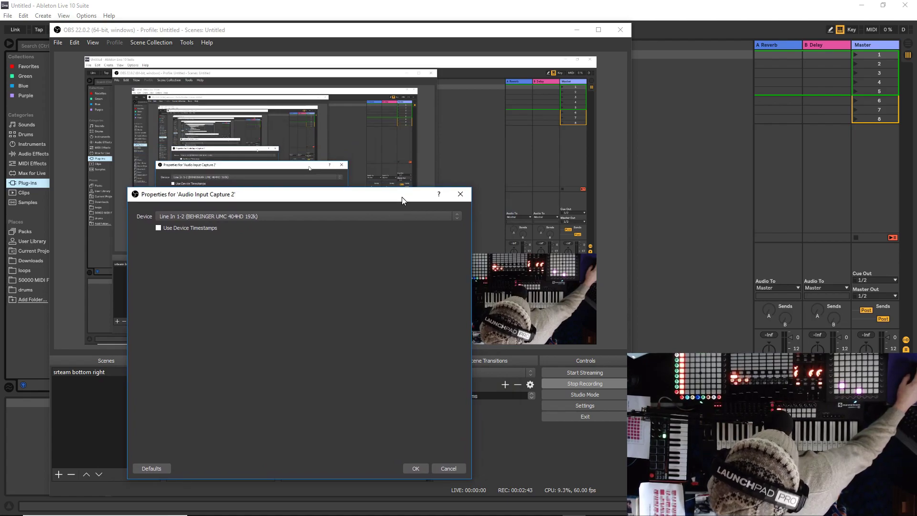
drag(402, 196, 390, 113)
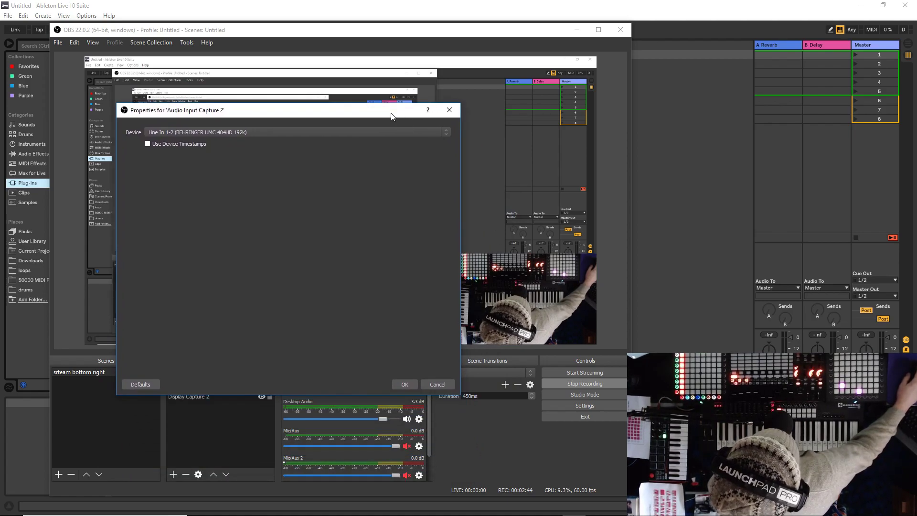
click(451, 110)
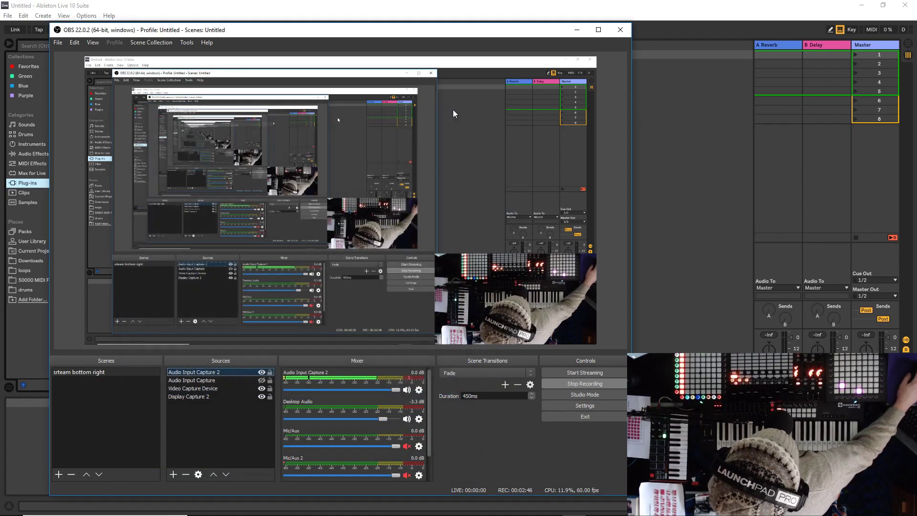
right_click(204, 372)
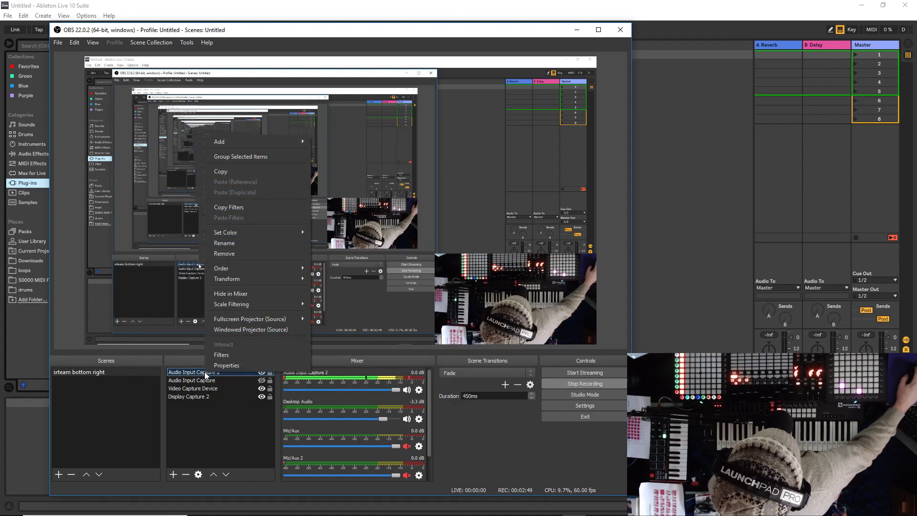
click(226, 354)
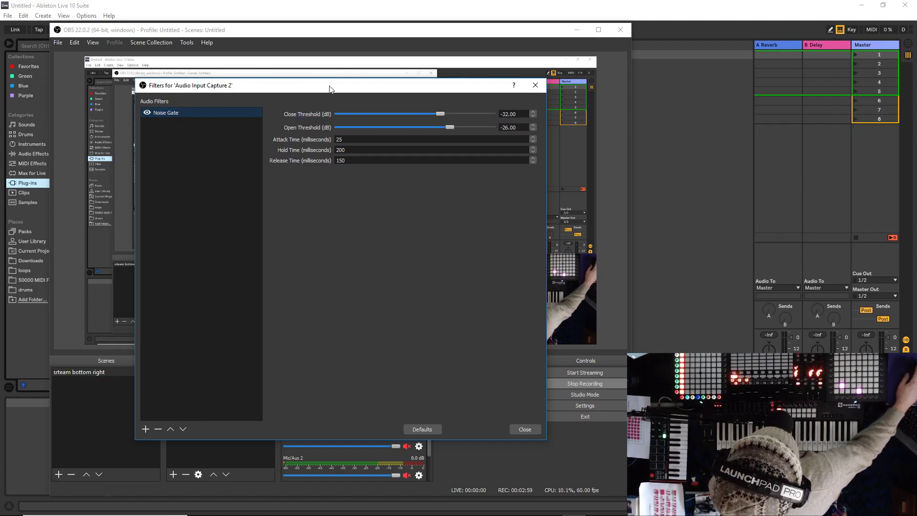
drag(329, 88, 247, 150)
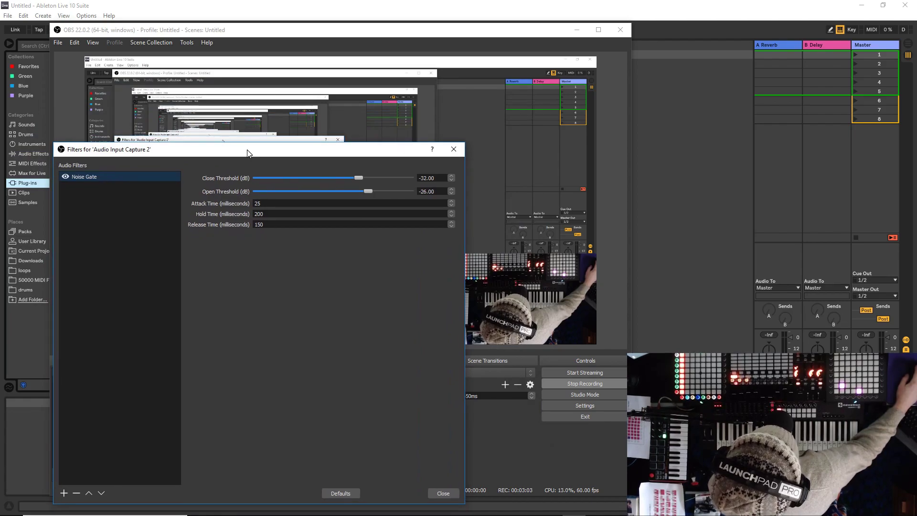
click(458, 152)
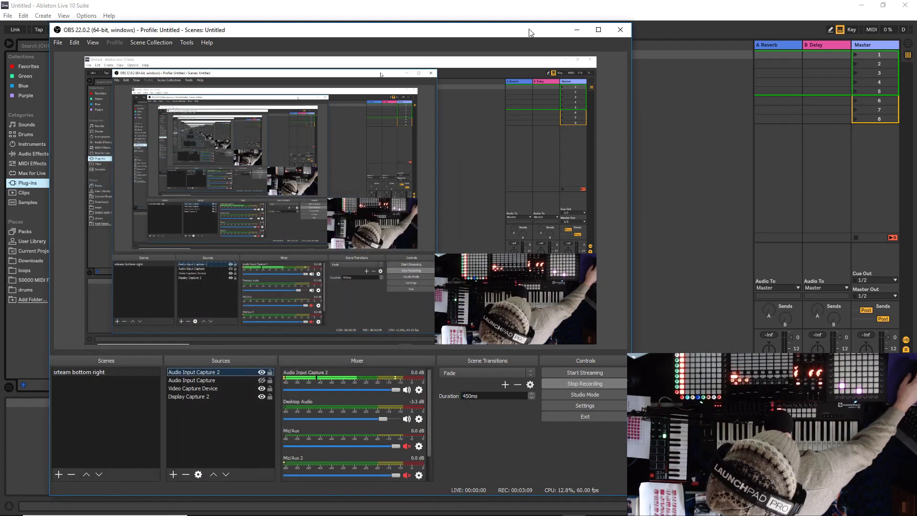
Step: Minimise OBS and close Ableton's audio preferences
drag(529, 30, 473, 57)
click(520, 54)
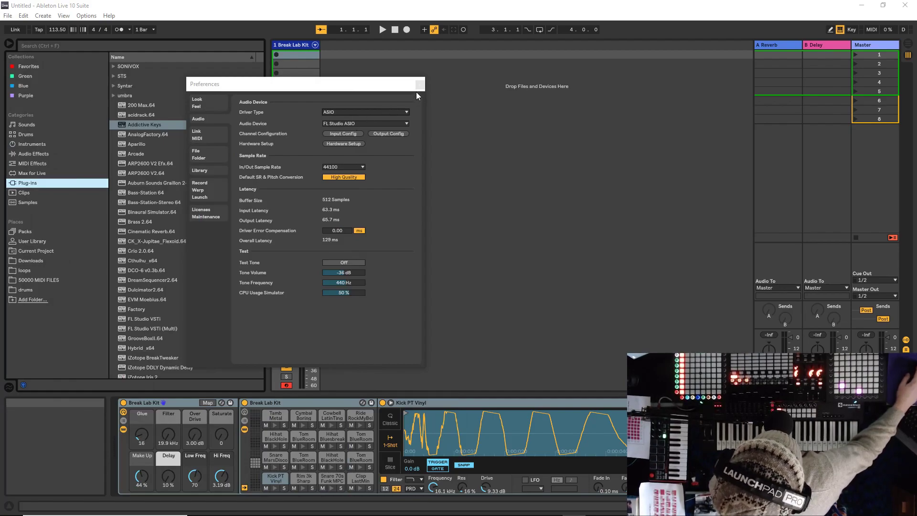
click(419, 85)
Step: Insert an audio track on Ext. In input 1 with Monitor set to In, then return to OBS
right_click(405, 110)
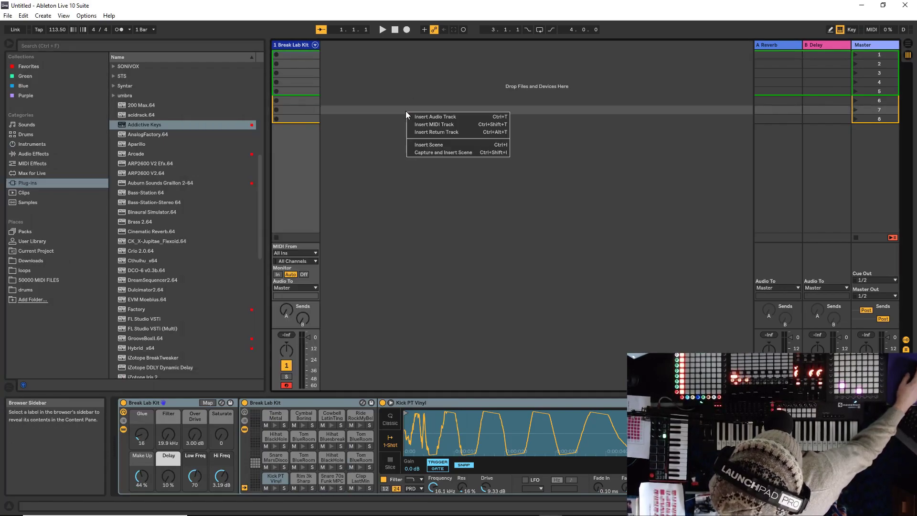
click(438, 117)
click(352, 274)
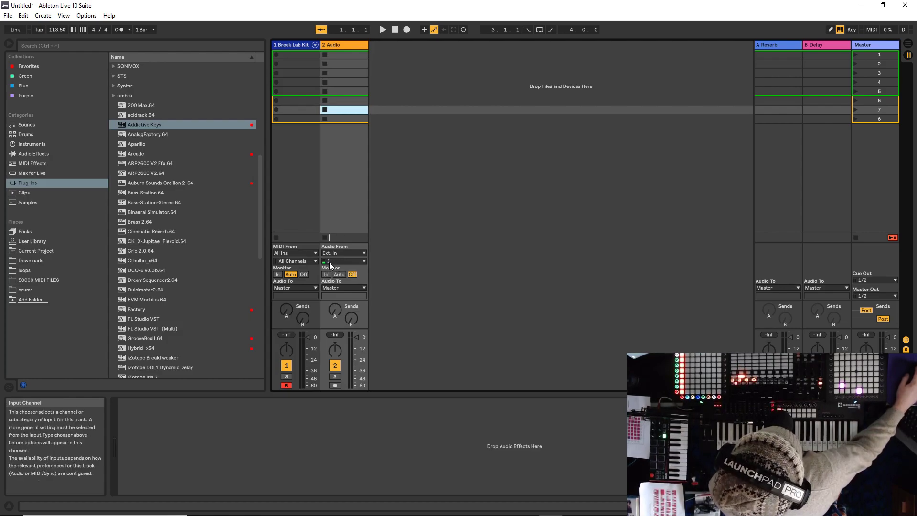
click(325, 274)
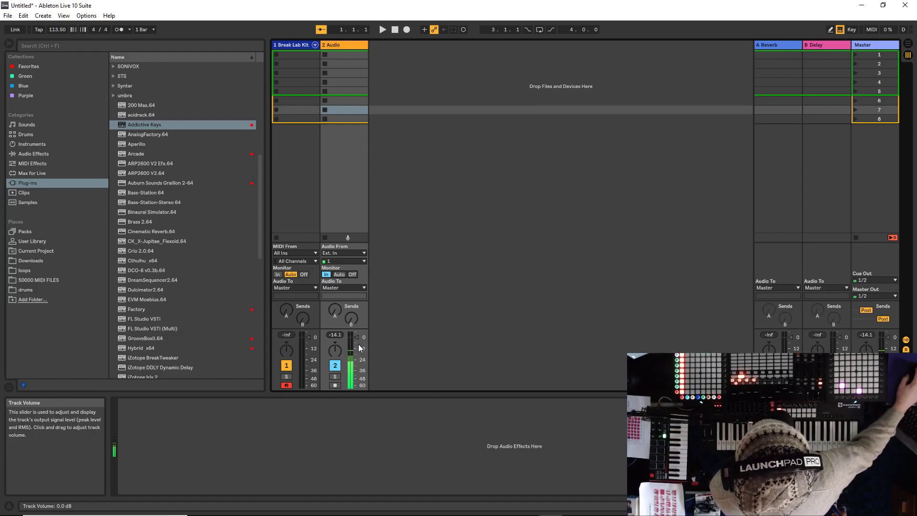
key(alt+Tab)
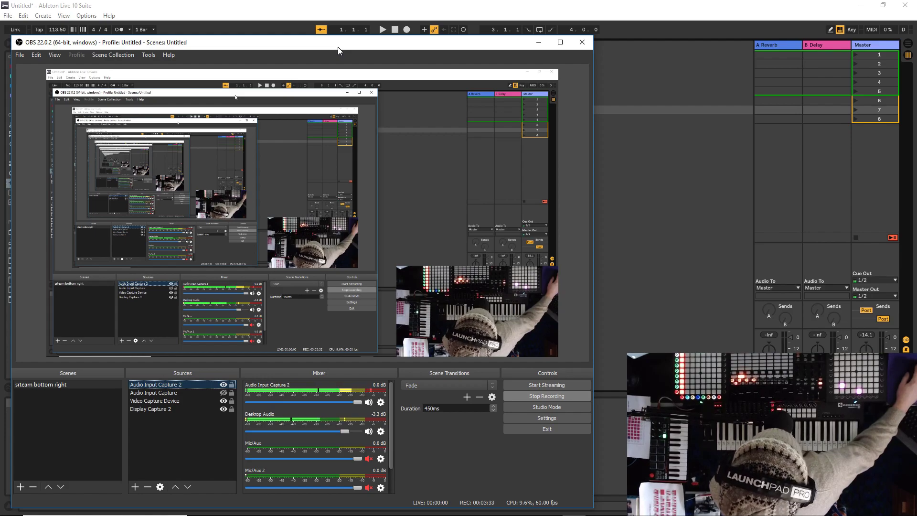
Step: Back in Ableton, delete the 2 Audio track, leaving only Break Lab Kit
key(alt+Tab)
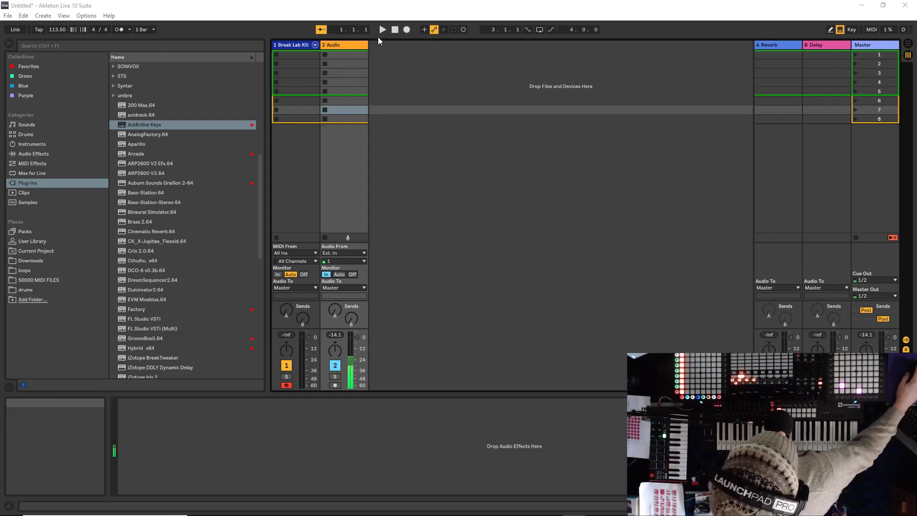
right_click(334, 44)
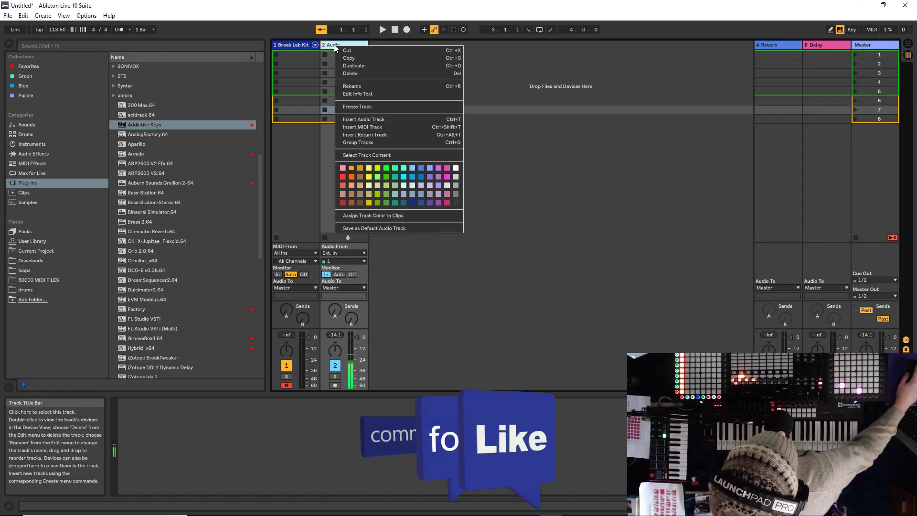
click(349, 74)
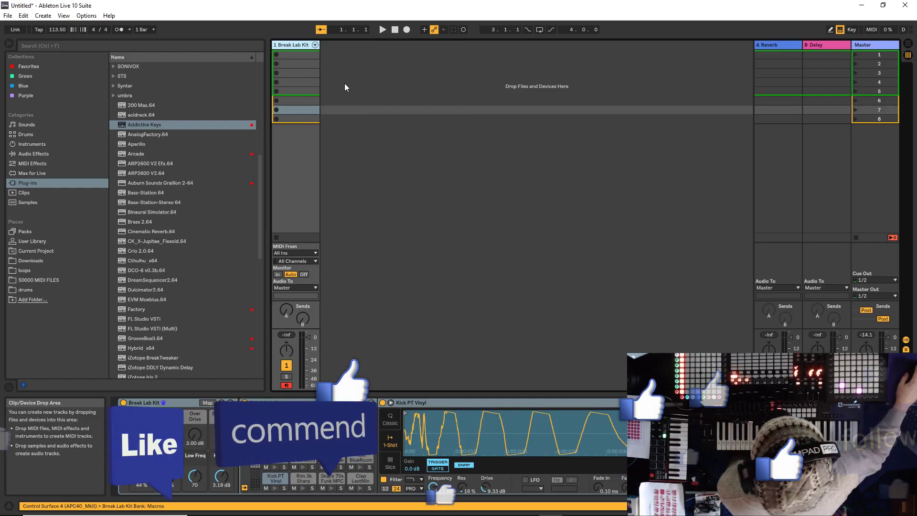